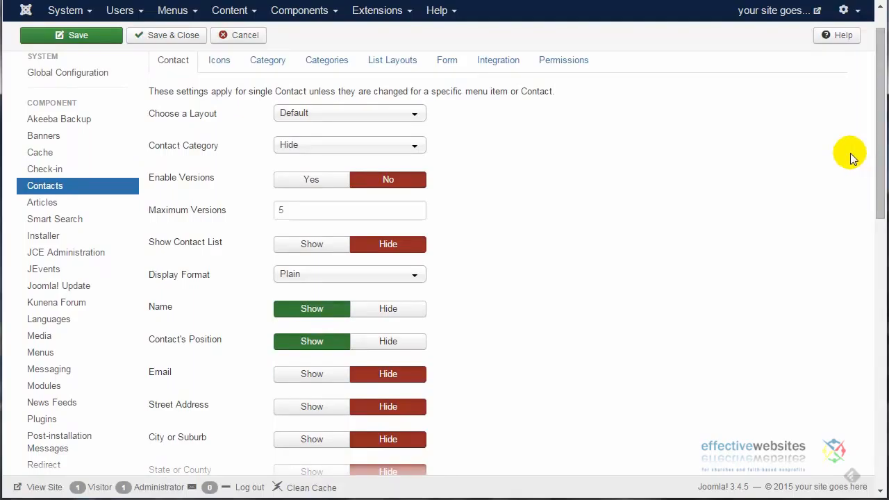
# Step: Review which details the global Contact settings show or hide for a single contact
pyautogui.moveTo(879, 165); pyautogui.dragTo(875, 242)
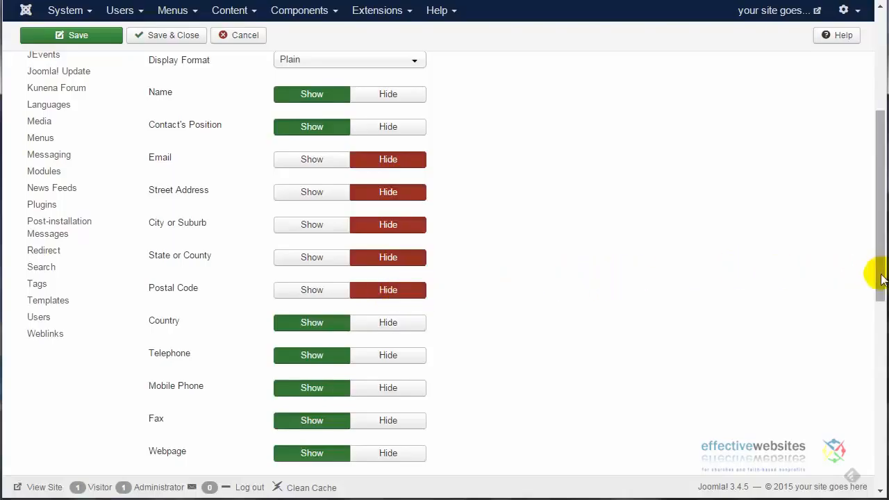
pyautogui.moveTo(883, 278); pyautogui.dragTo(882, 279)
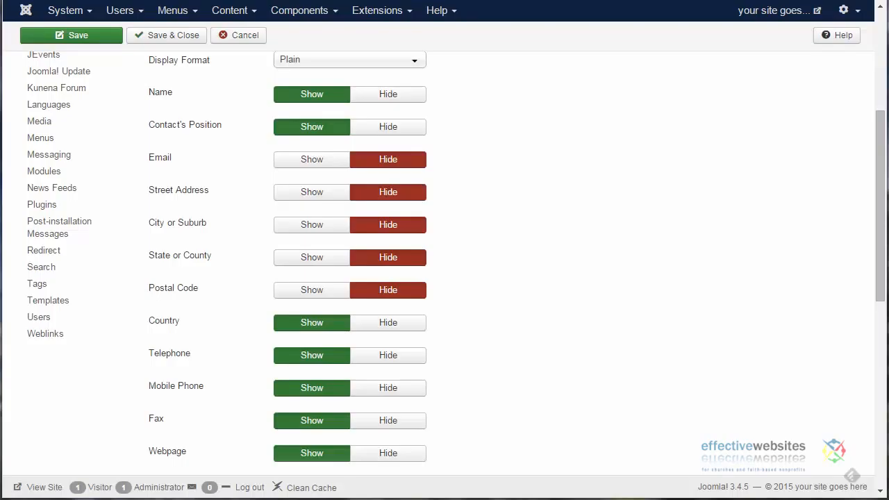
pyautogui.moveTo(876, 341); pyautogui.dragTo(875, 256)
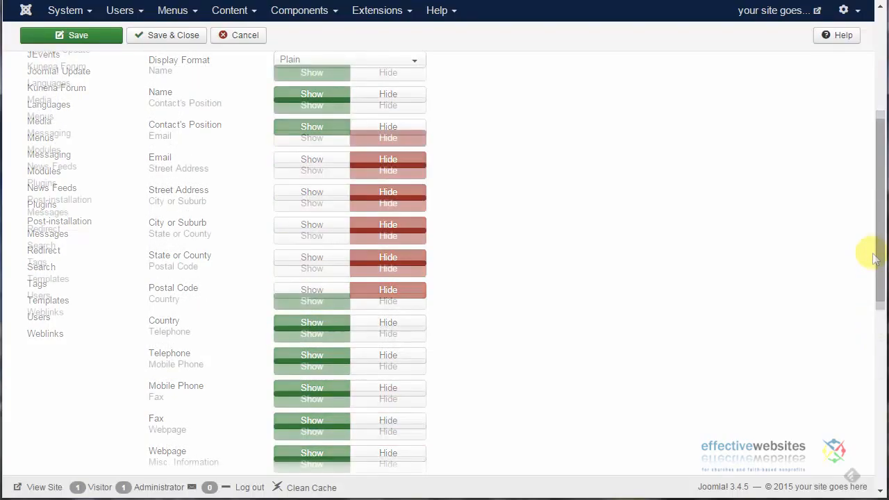
pyautogui.moveTo(874, 256); pyautogui.dragTo(875, 175)
pyautogui.moveTo(875, 175); pyautogui.dragTo(873, 132)
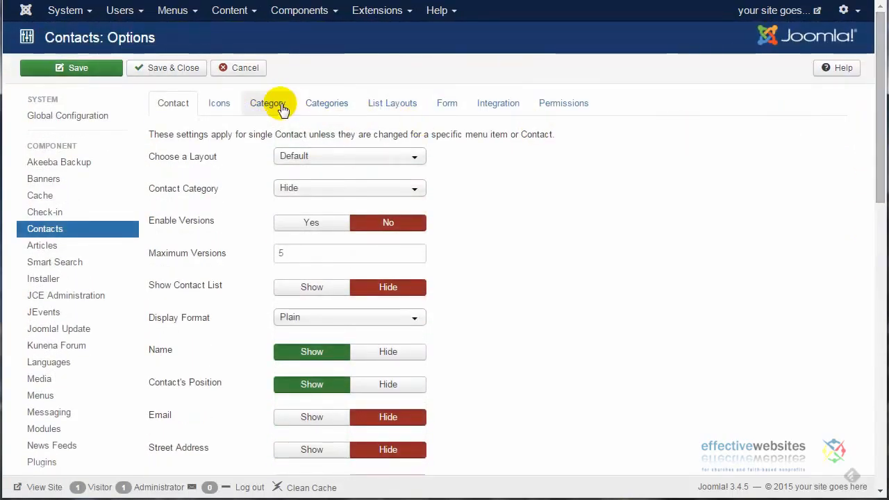
# Step: Review the List Layouts settings for contact lists, and save and close the Contacts options
pyautogui.click(397, 111)
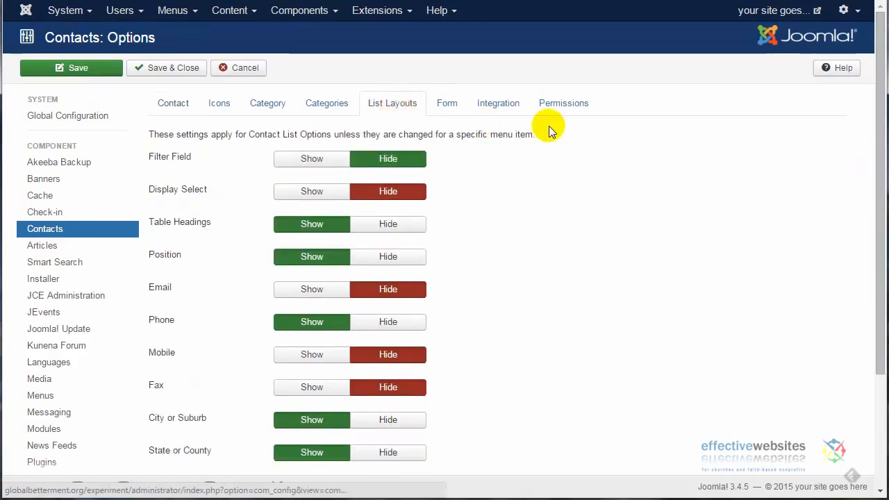
pyautogui.moveTo(876, 139); pyautogui.dragTo(873, 264)
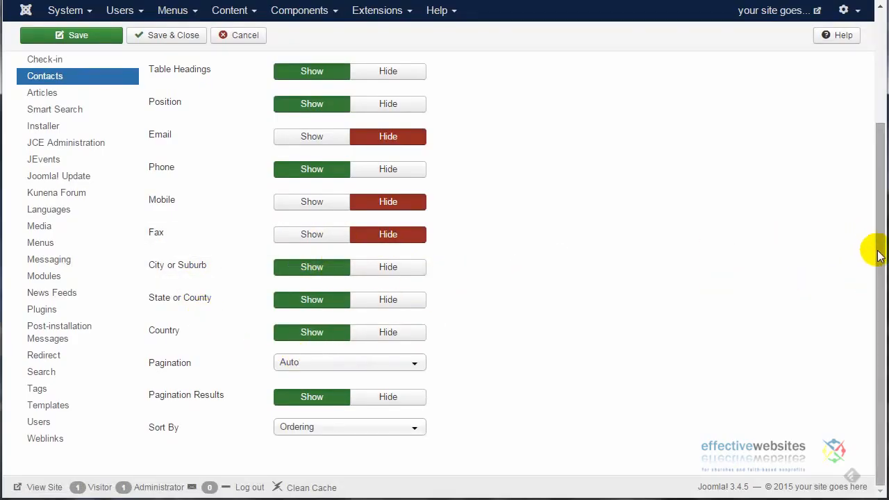
pyautogui.moveTo(873, 248); pyautogui.dragTo(867, 124)
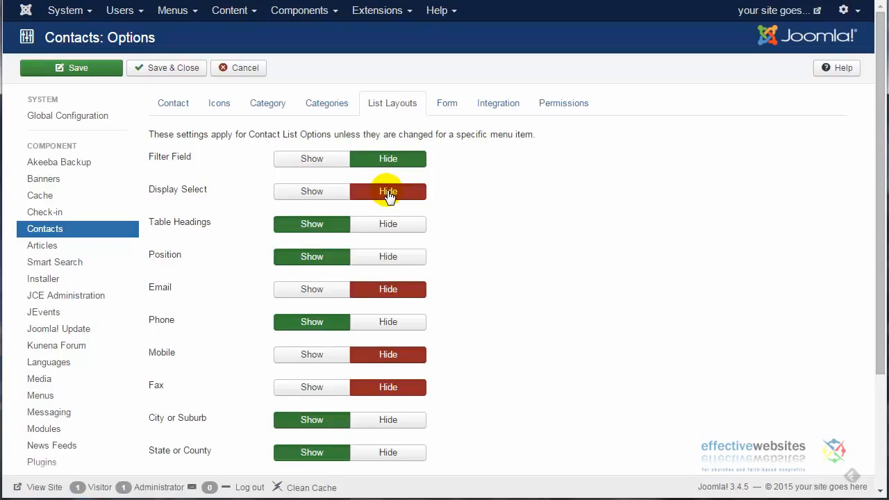
pyautogui.click(173, 70)
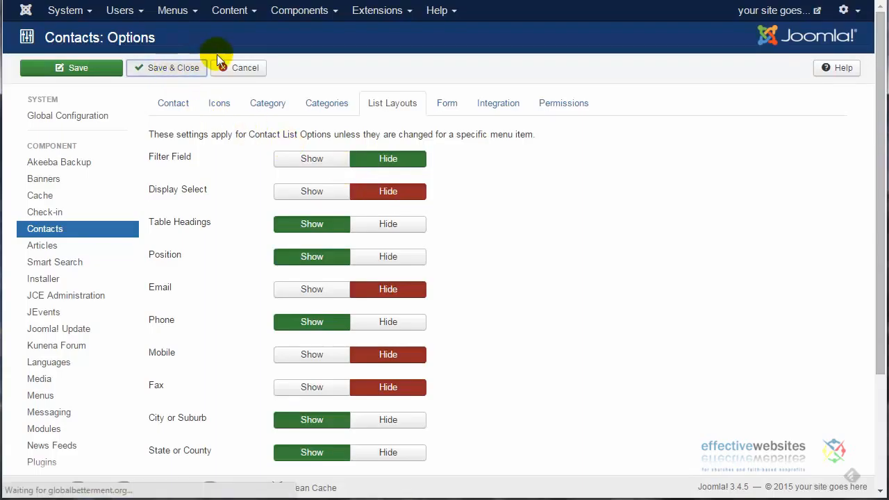
# Step: Create a new contacts category titled "Group 1", and save and close it
pyautogui.click(306, 13)
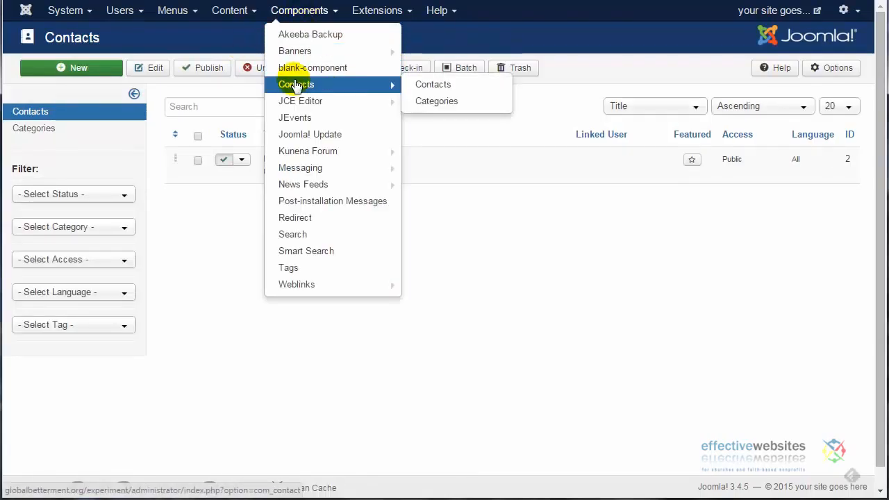
pyautogui.click(319, 84)
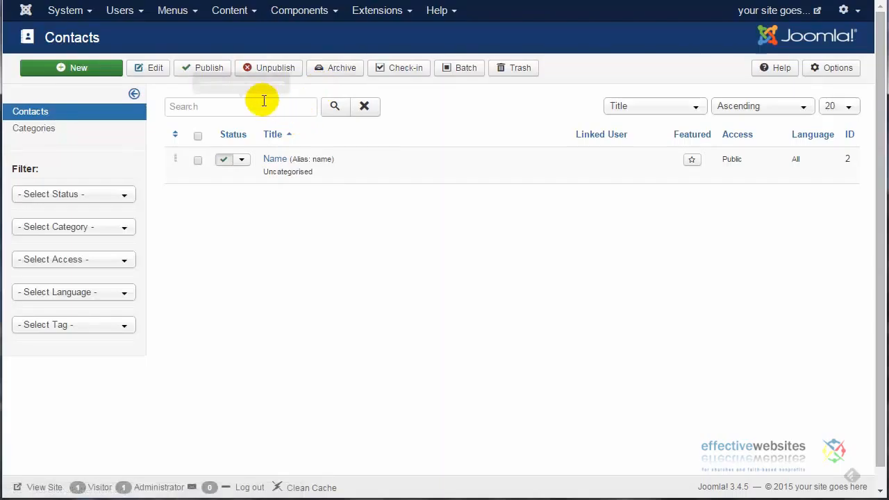
pyautogui.click(42, 129)
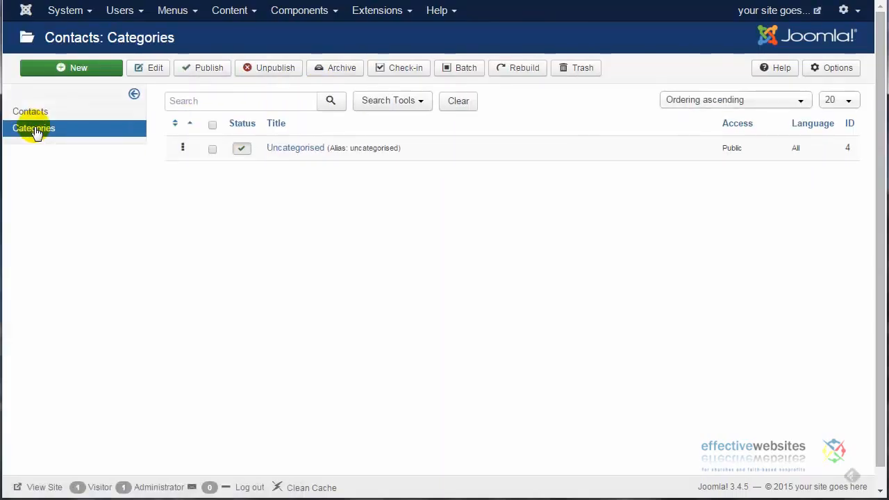
pyautogui.click(95, 73)
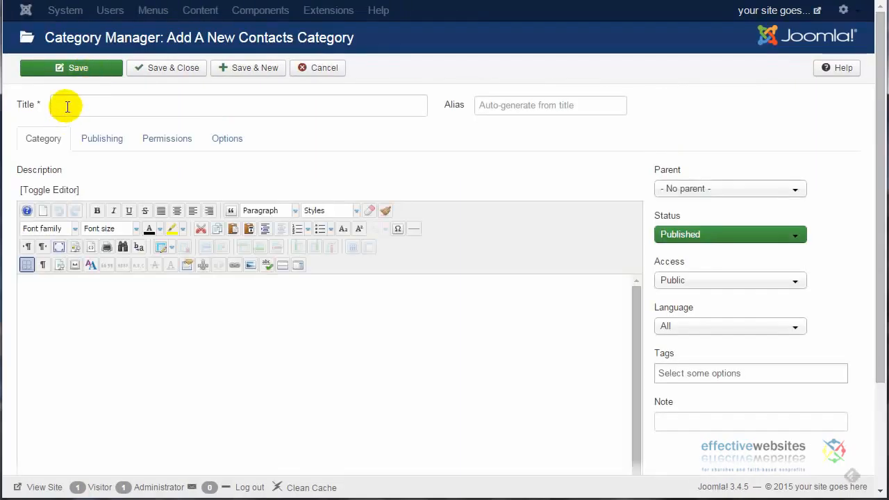
pyautogui.click(68, 107)
pyautogui.write('G')
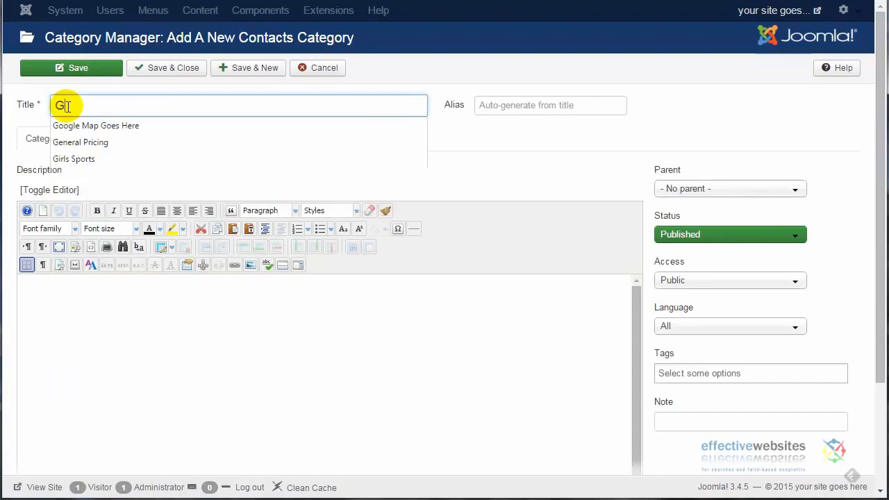
pyautogui.write('roup 1')
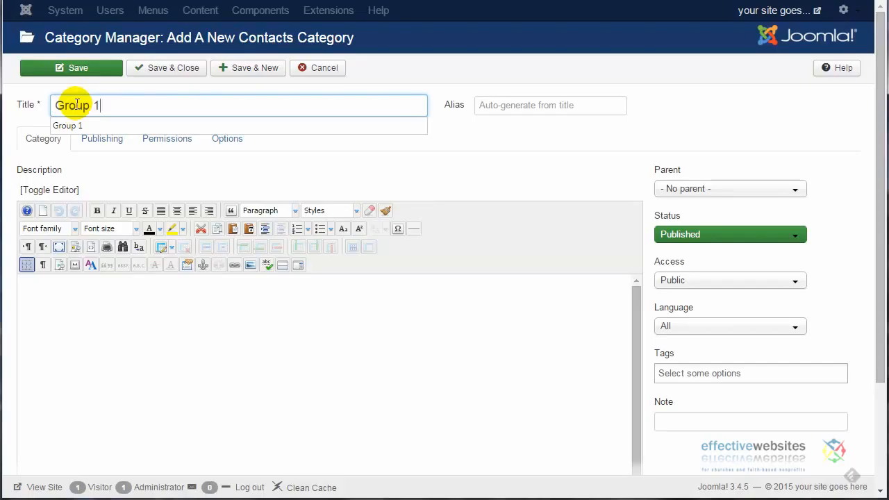
pyautogui.click(154, 73)
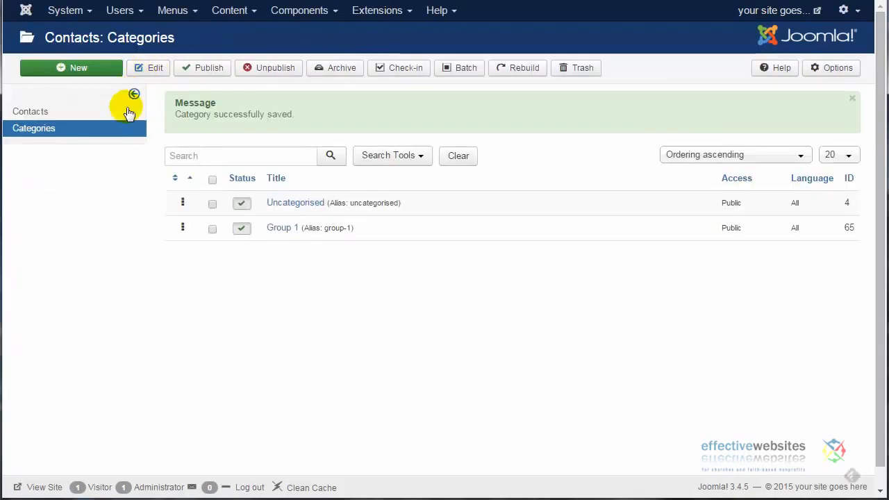
# Step: Add another contacts category titled "Group 2" and trash the Uncategorised category
pyautogui.click(97, 72)
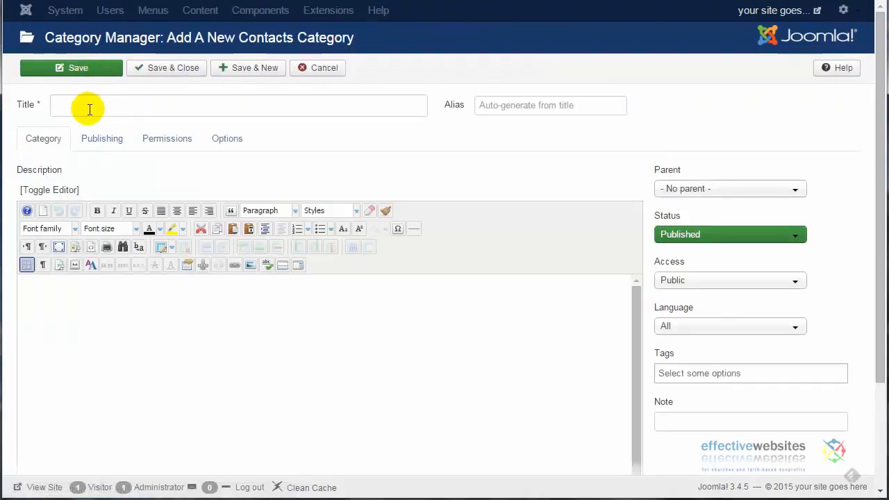
pyautogui.click(93, 107)
pyautogui.write('Group 2')
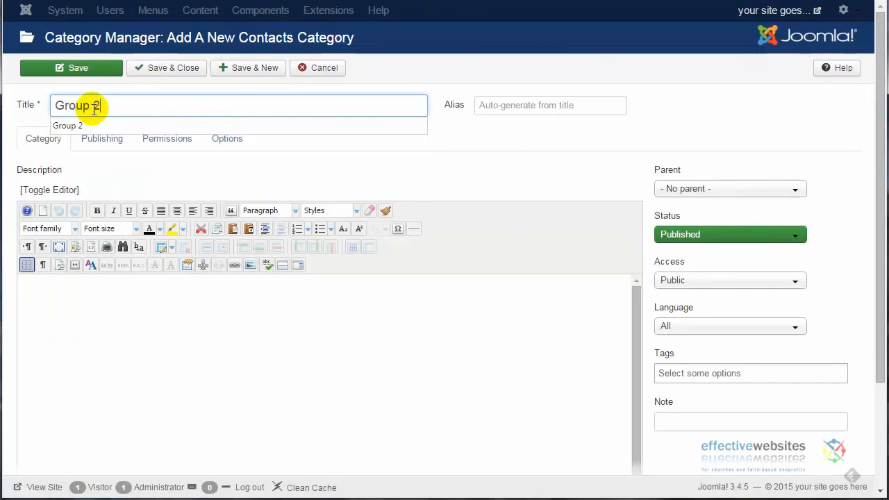
pyautogui.click(160, 70)
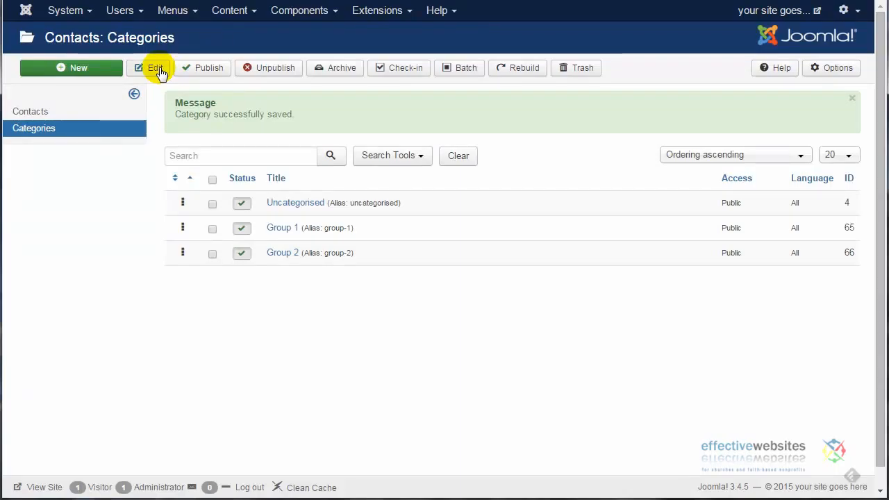
pyautogui.click(212, 205)
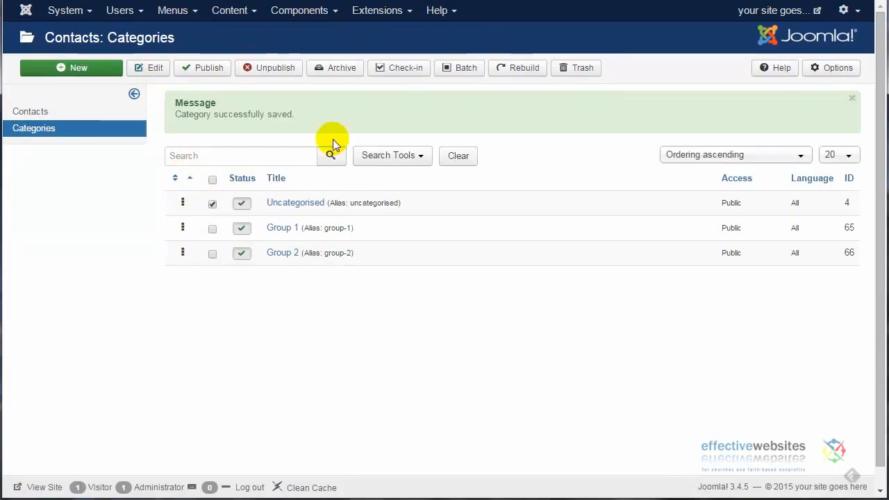
pyautogui.click(568, 70)
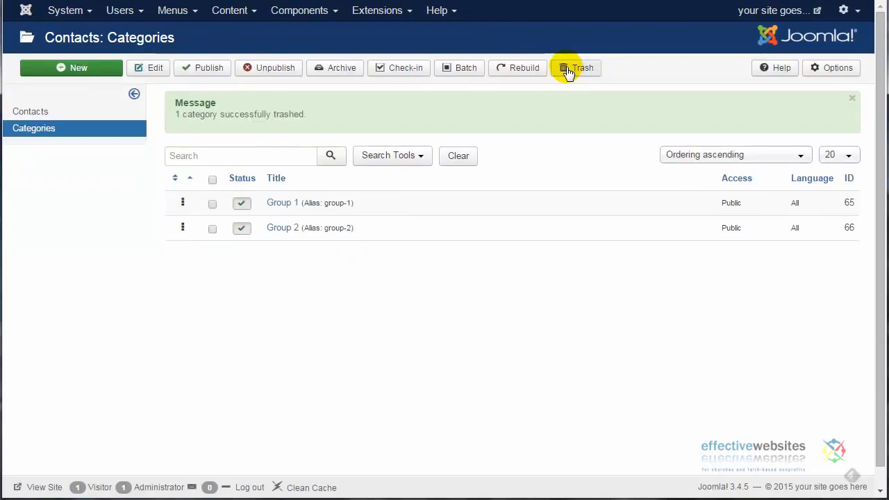
# Step: Start a new contact in the Contacts component and enter the contact's full name
pyautogui.click(24, 112)
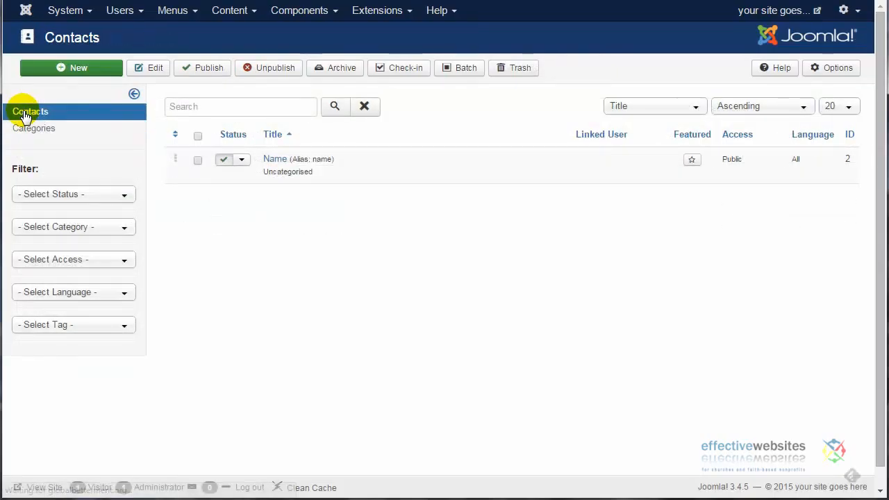
pyautogui.click(80, 69)
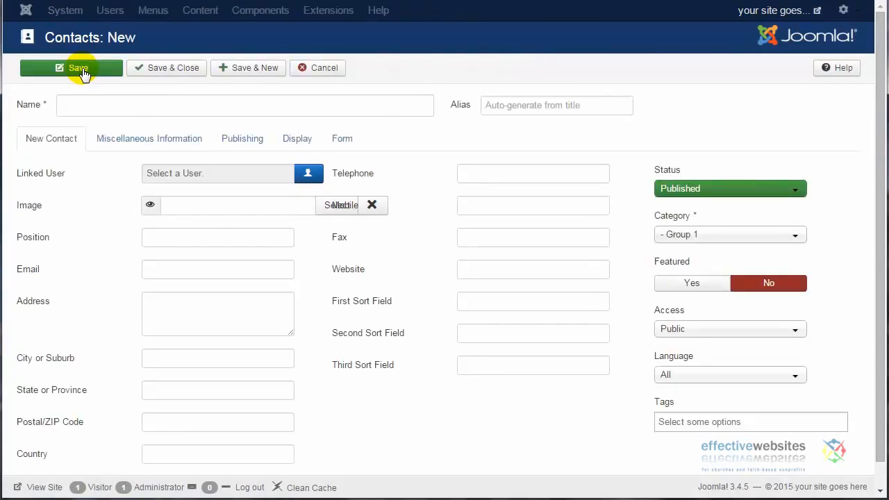
pyautogui.click(110, 106)
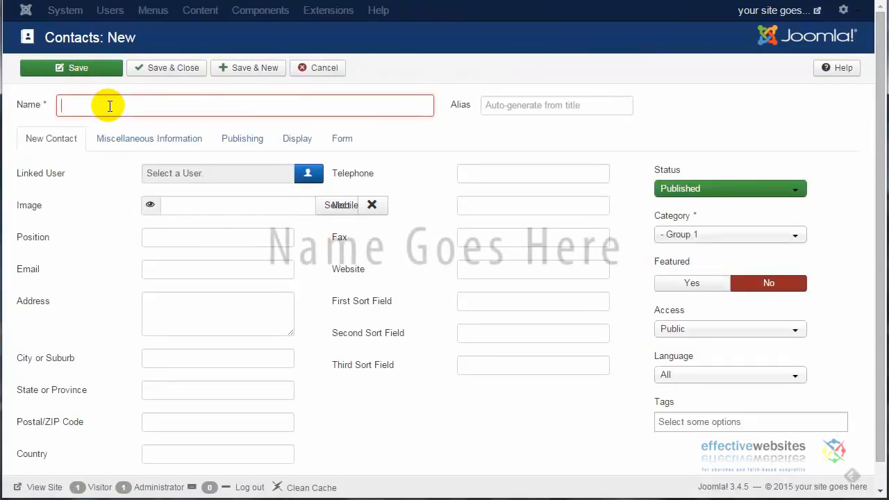
pyautogui.write('Joe')
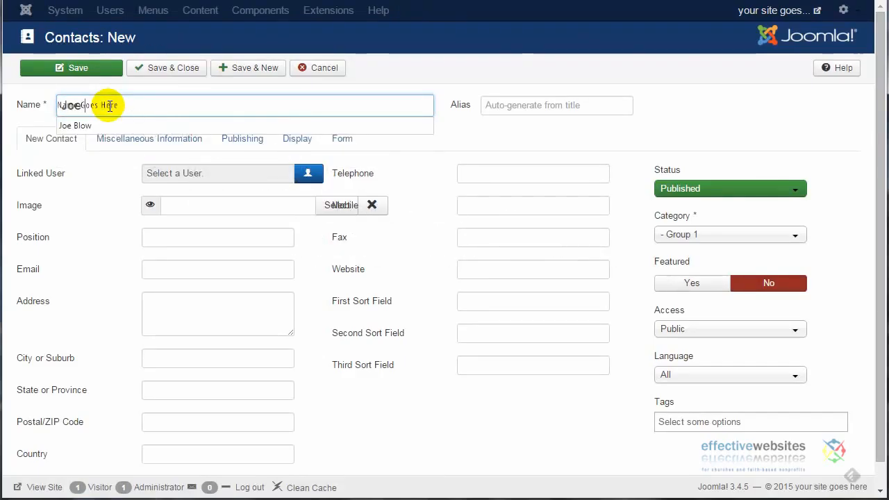
pyautogui.write(' Blow')
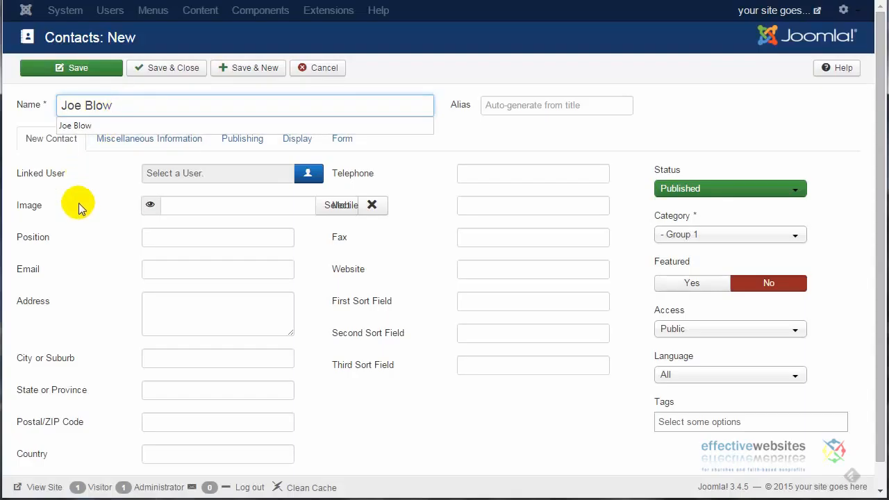
# Step: Set the new contact's position to "Exec. Leader"
pyautogui.click(170, 237)
pyautogui.write('Ex')
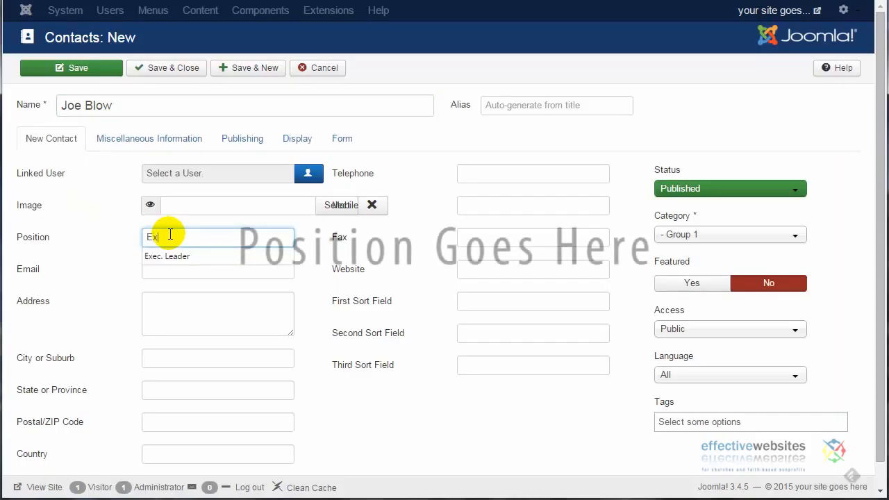
pyautogui.write('ec. Lea')
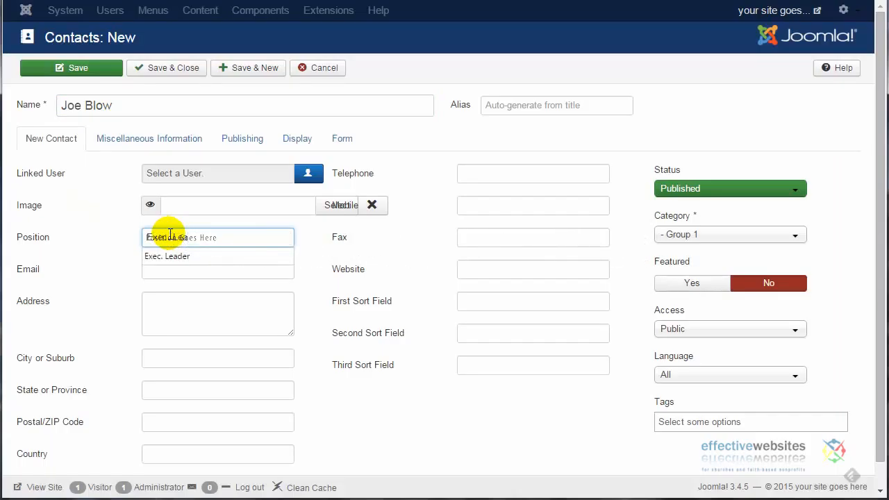
pyautogui.press('Down')
pyautogui.press('Return')
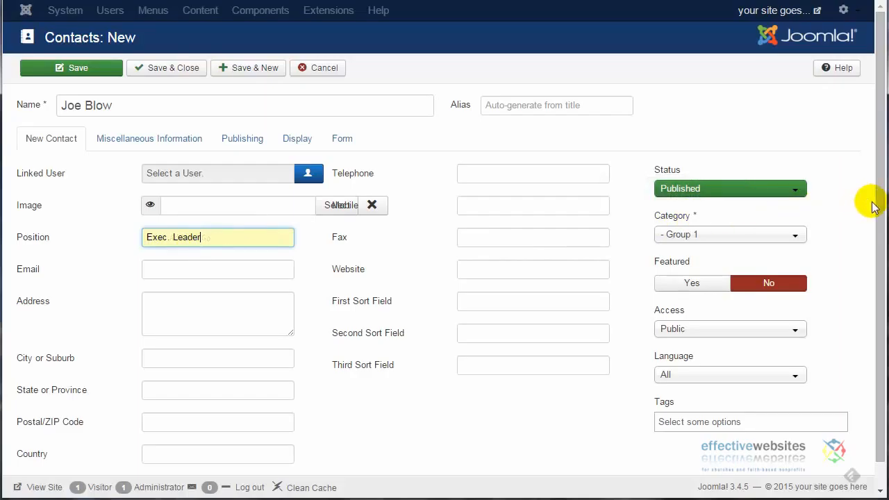
# Step: Fill in the new contact's email address, leaving the postal address fields empty
pyautogui.moveTo(880, 214); pyautogui.dragTo(873, 248)
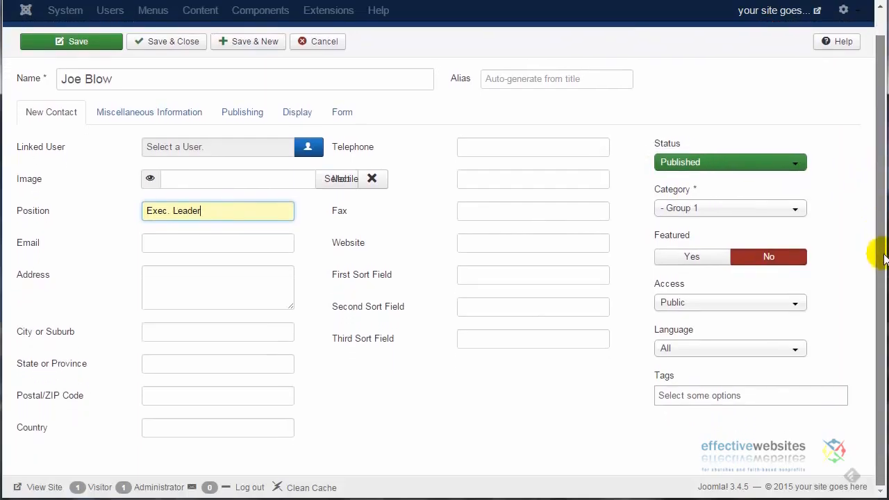
pyautogui.click(157, 244)
pyautogui.write('j')
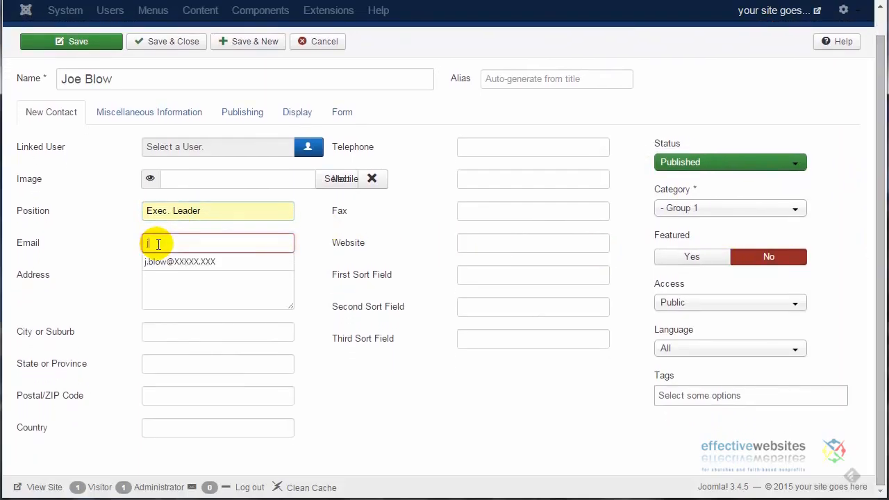
pyautogui.write('.blow@your')
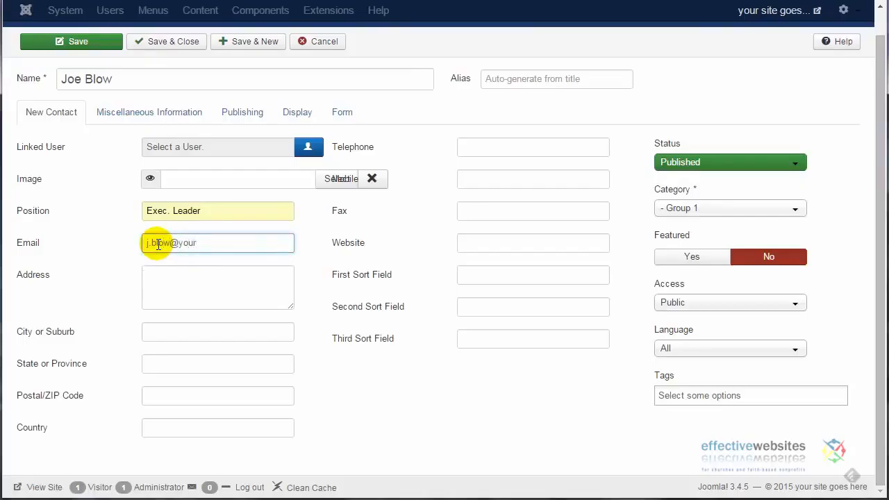
pyautogui.write('site ')
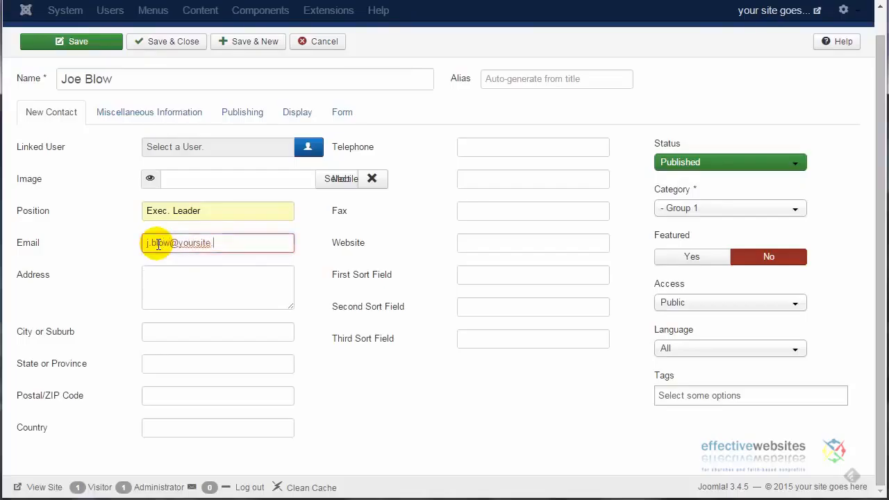
pyautogui.write('????')
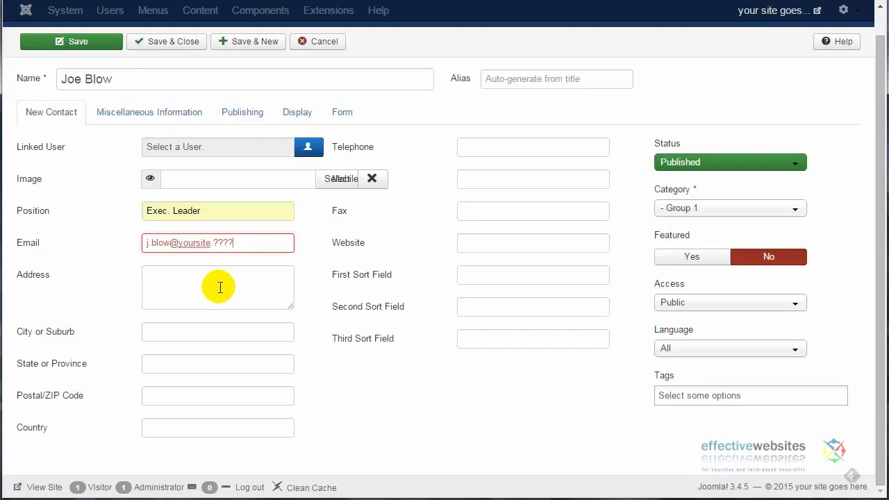
pyautogui.click(220, 288)
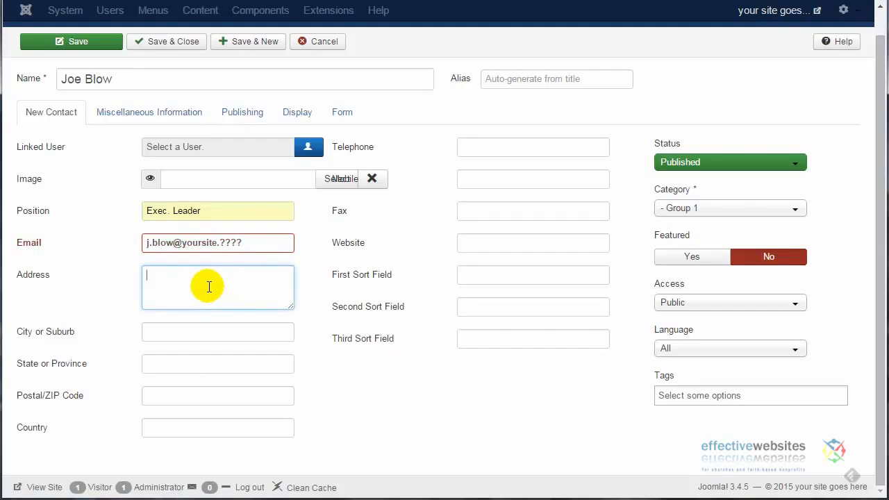
pyautogui.click(188, 361)
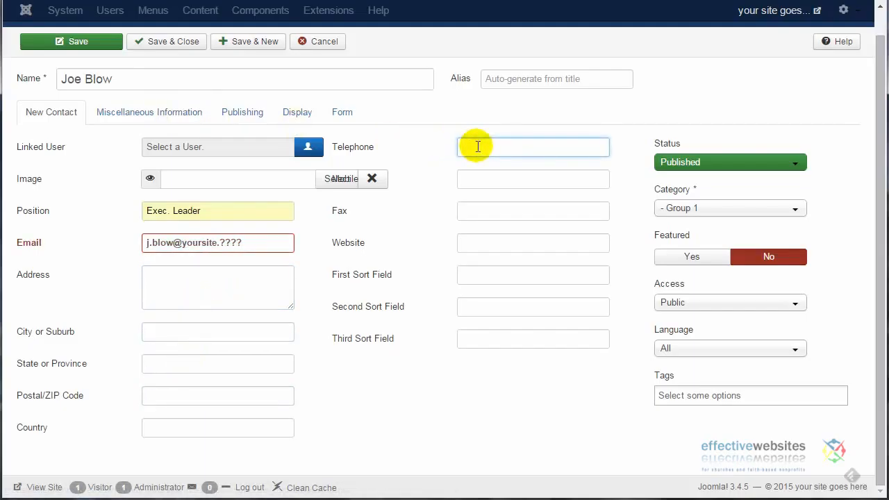
# Step: Enter the new contact's telephone number, with hyphens separating its digit groups
pyautogui.write('123456-7890')
pyautogui.click(477, 147)
pyautogui.write('-')
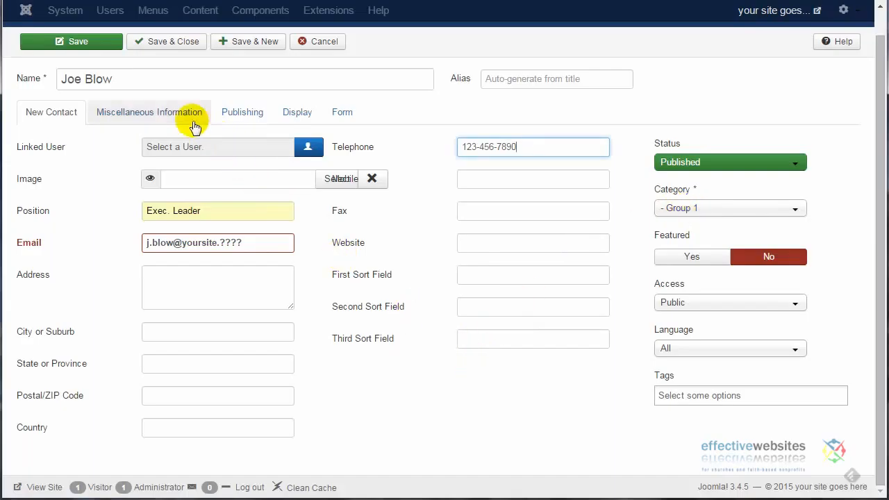
# Step: Paste the copied Lorem ipsum text as the contact's miscellaneous information, separate its two paragraphs with a blank line, and save and close the contact
pyautogui.click(146, 114)
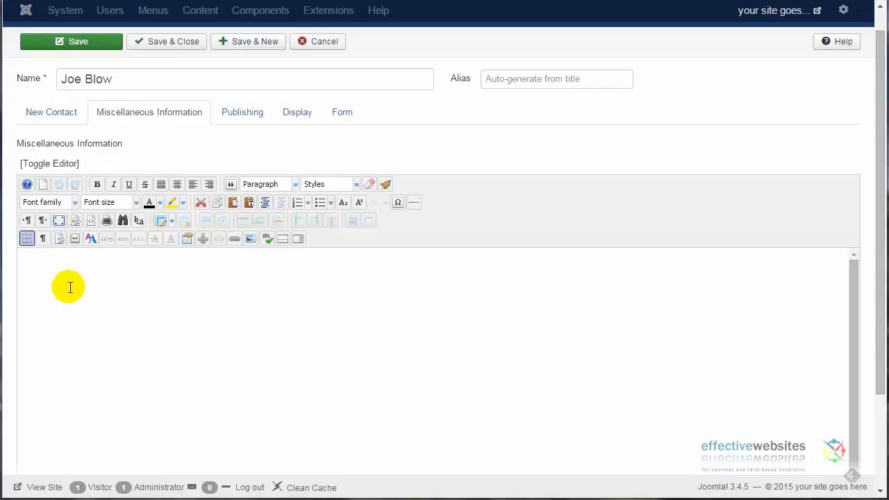
pyautogui.click(75, 284)
pyautogui.write('Lorem ipsum dolor sit amet, vix ne adhuc partem. Clita delicata ad vel, at consulatu appellantur mea, duo pertinacia dissentiunt ei. Persecuti incorrupte his in. In sed nibh causae moderatius, vel et bonorum maiorum principes. Qui vocent recusabo ad, reque denique hendrerit mei at. Usu et maluisset hendrerit intellegebat. Ex dolorem instructior vim. Ut dicunt aperiam consectetuer vim. No usu invenire molestiae, an eam choro forensibus. Sea mediocrem argumentum ad, iuvaret mediocritatem ne est, ei eos nostrum efficiendi. Nihil iudico ponderum an nec, mei illud iusto audire at, te munere iisque nec. His an sonet debitis, ea brute oblique eruditi mel, ius et facer disputationi.')
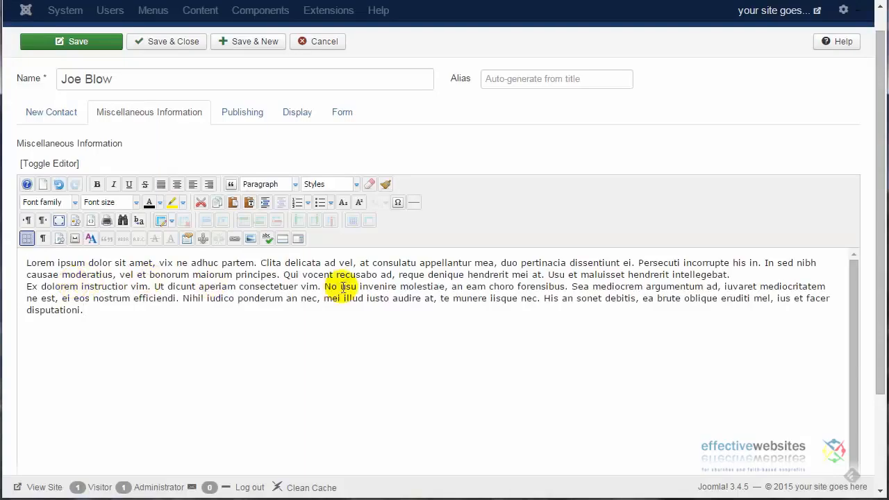
pyautogui.click(743, 273)
pyautogui.press('Return')
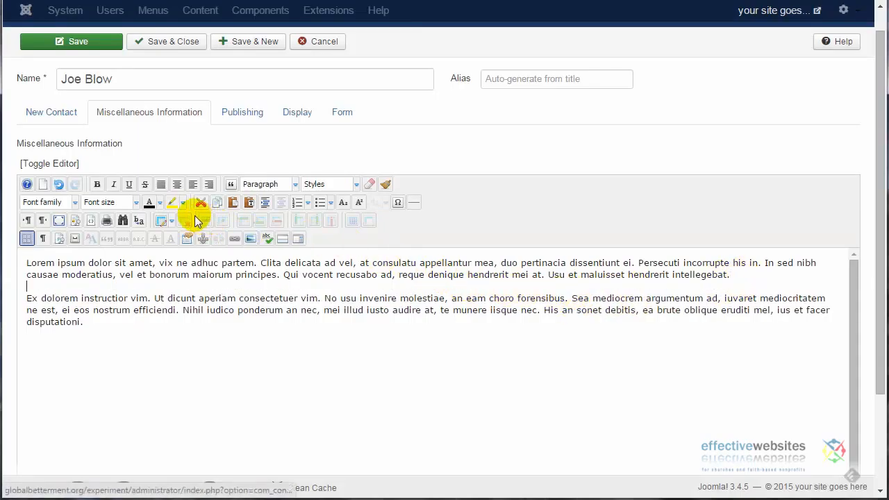
pyautogui.click(173, 41)
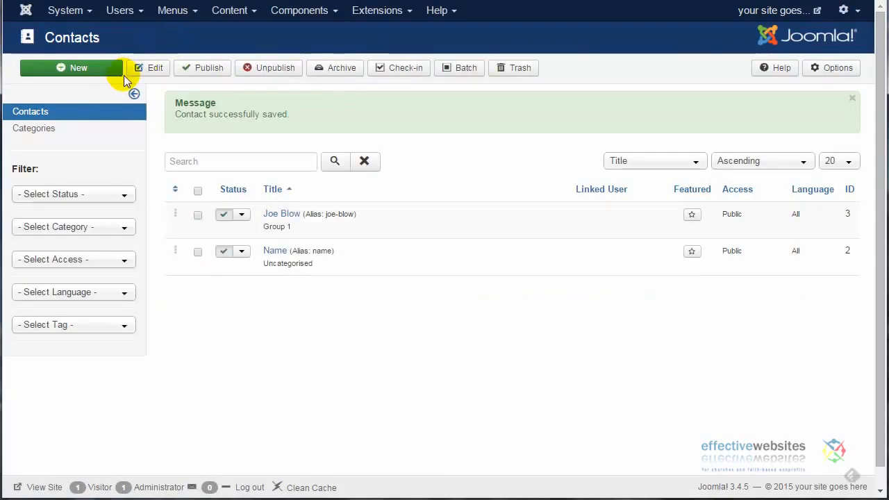
# Step: Trash the uncategorised placeholder contact titled "Name"
pyautogui.click(197, 252)
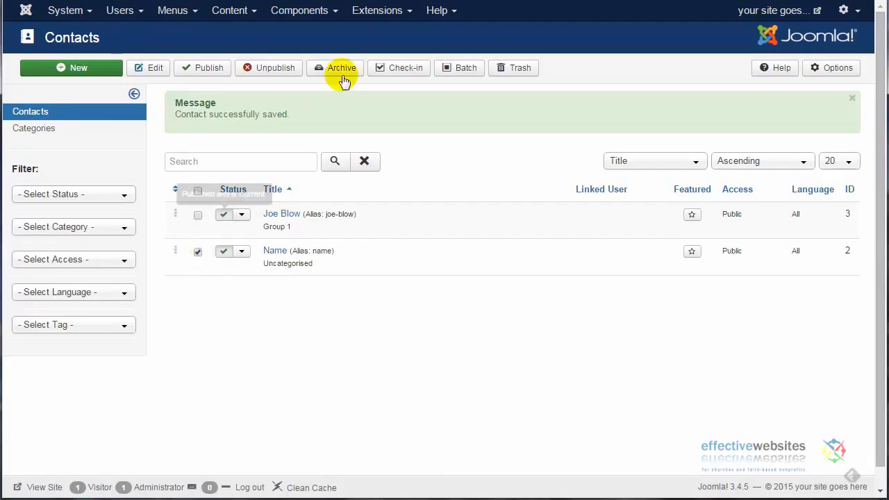
pyautogui.click(521, 69)
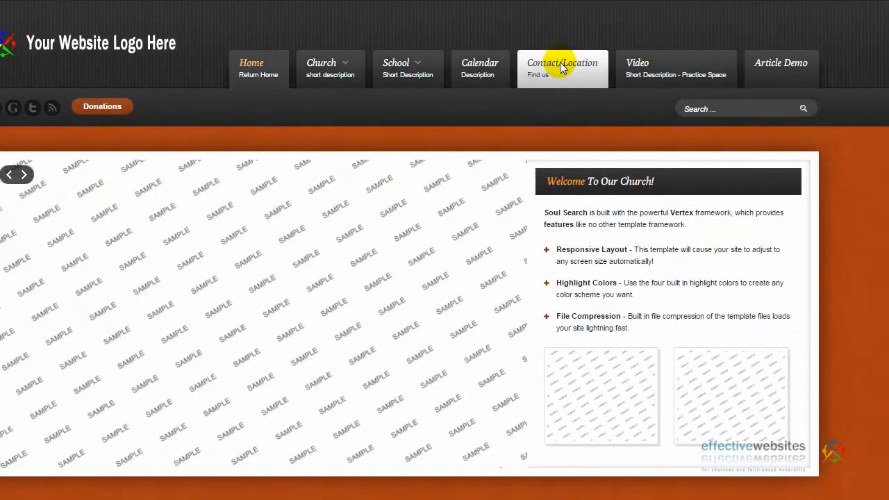
# Step: On the live website, view the new contact's page in Group 1 under Contact/Location and examine its details and contact form
pyautogui.click(561, 66)
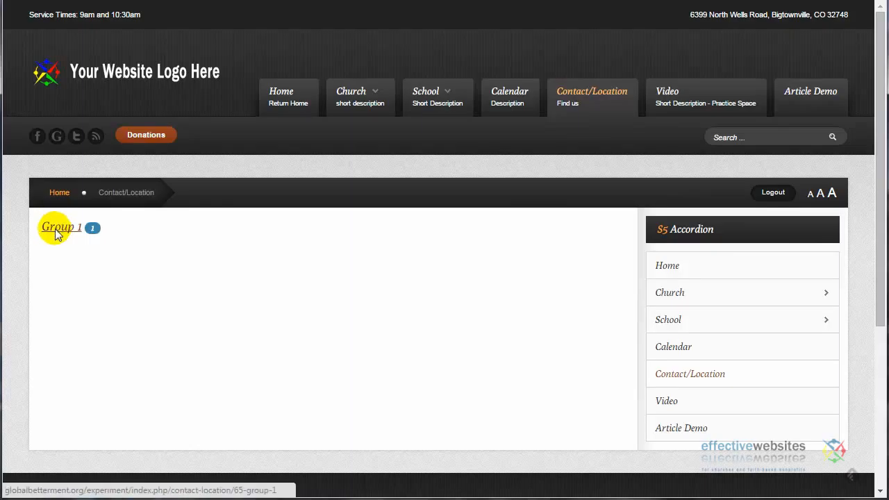
pyautogui.click(56, 232)
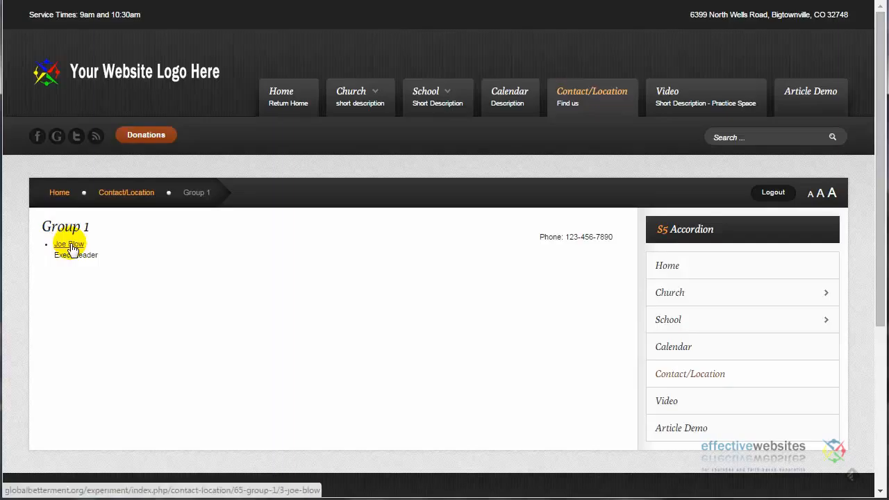
pyautogui.click(70, 245)
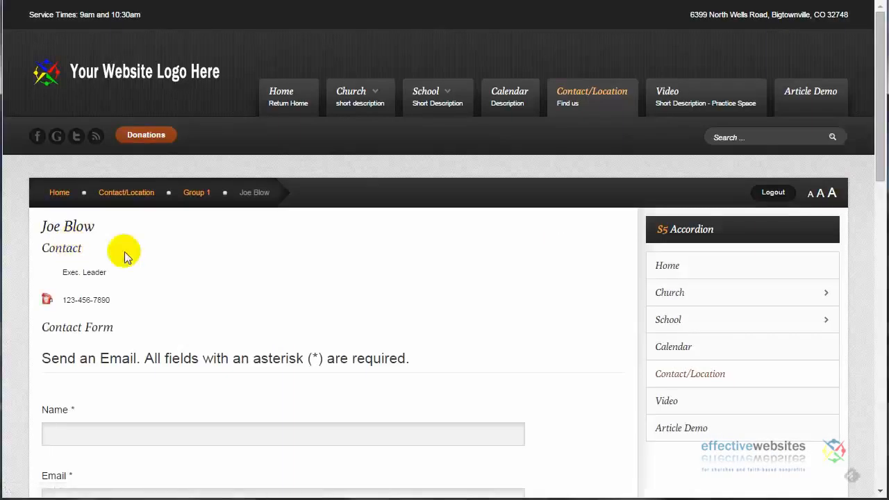
pyautogui.moveTo(880, 113)
pyautogui.mouseDown()
pyautogui.moveTo(876, 348)
pyautogui.moveTo(879, 98)
pyautogui.mouseUp()
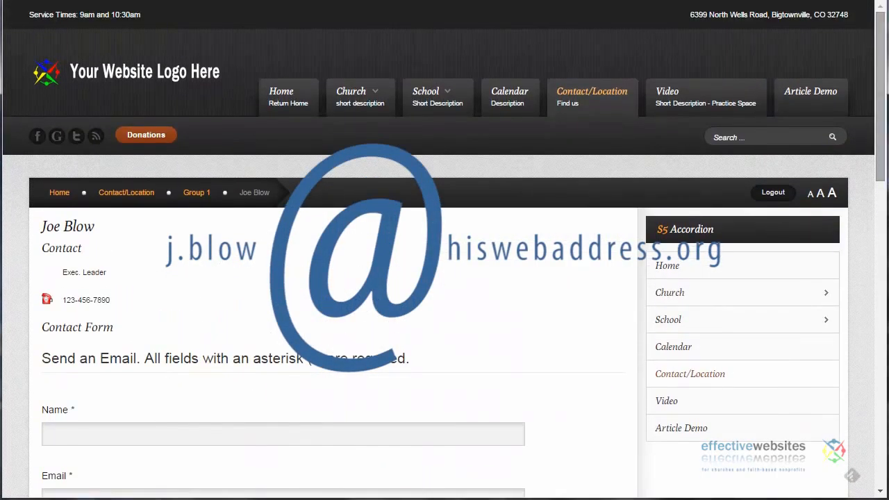